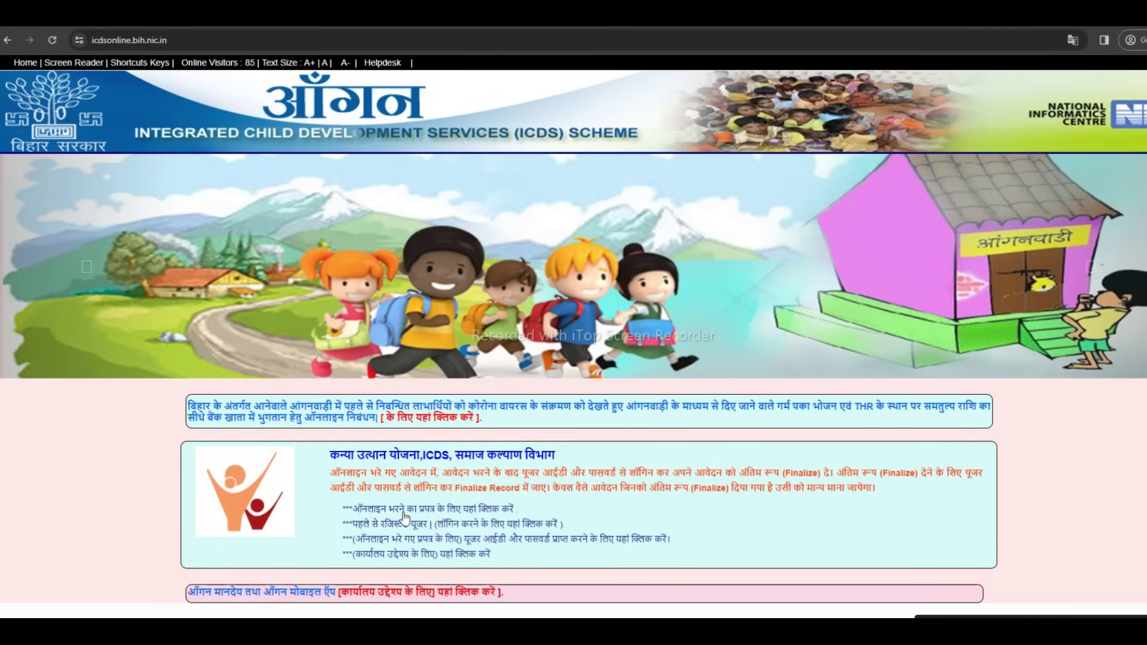
Open the online application form for Kanya Utthan Yojana and dismiss the translation prompt
{"action": "left_click", "coordinate": [466, 511]}
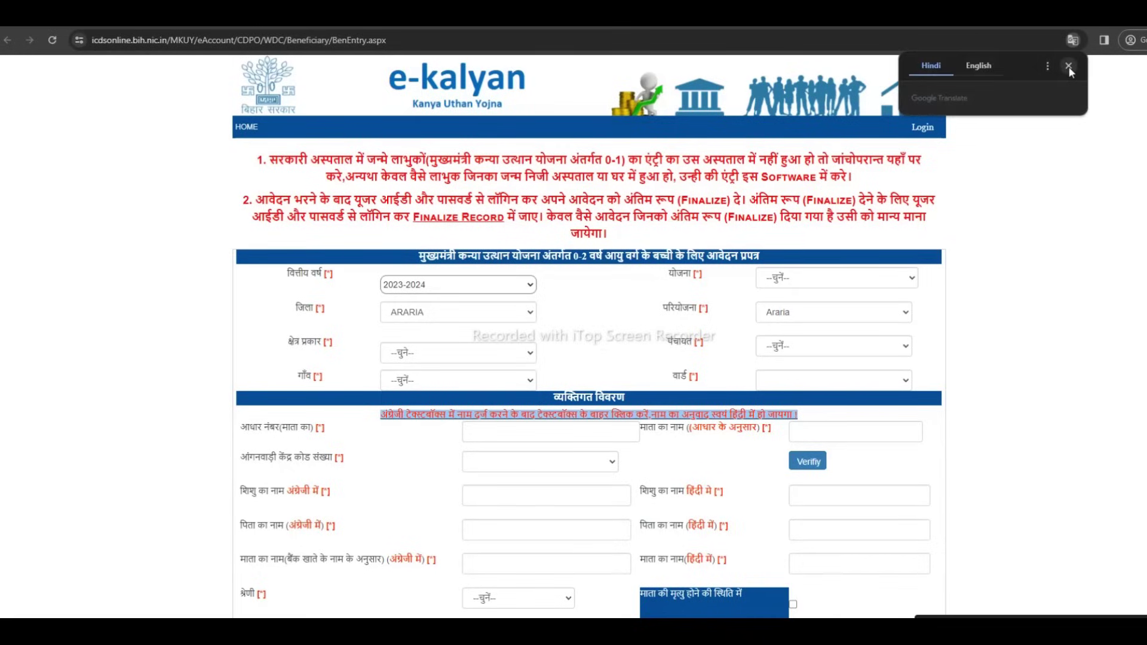
{"action": "left_click", "coordinate": [1068, 66]}
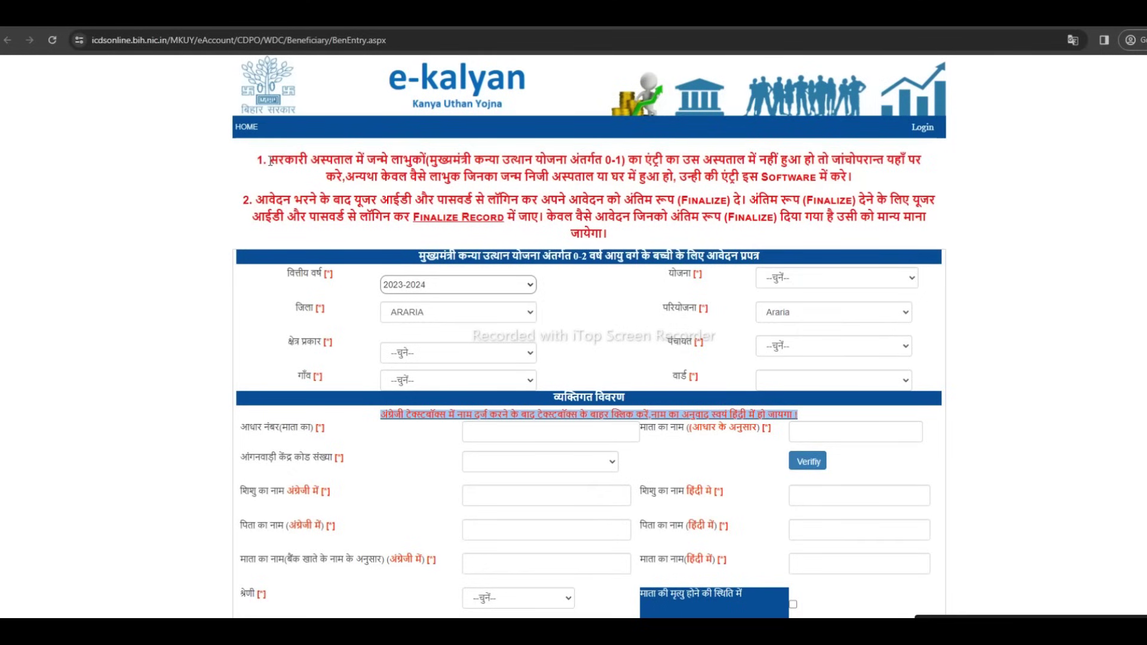
Read the first notice above the form about which births may be entered in this software
{"action": "left_click_drag", "start_coordinate": [270, 160], "coordinate": [763, 159]}
{"action": "left_click", "coordinate": [767, 160]}
{"action": "right_click", "coordinate": [767, 160]}
{"action": "key", "text": "Escape"}
{"action": "left_click_drag", "start_coordinate": [923, 160], "coordinate": [758, 173]}
{"action": "left_click_drag", "start_coordinate": [354, 177], "coordinate": [855, 181]}
{"action": "left_click", "coordinate": [858, 180]}
Set the financial year to 2023-2024 and the scheme to Mukhyamantri Kanya Utthan Yojana (1-2)
{"action": "left_click", "coordinate": [409, 285]}
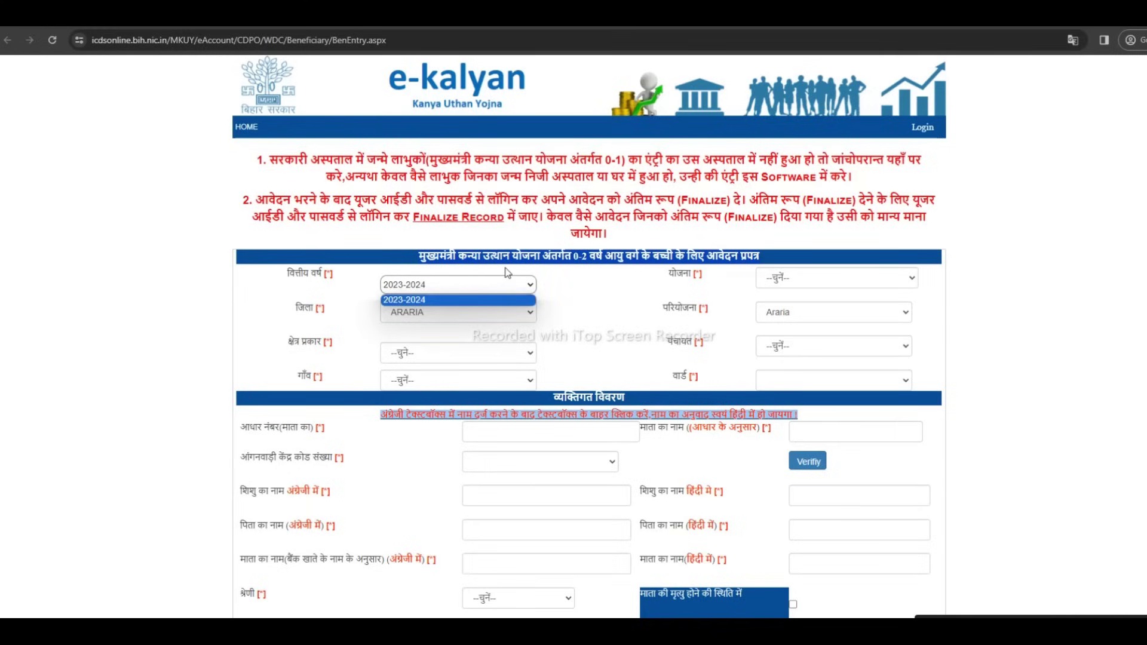
{"action": "left_click", "coordinate": [422, 301]}
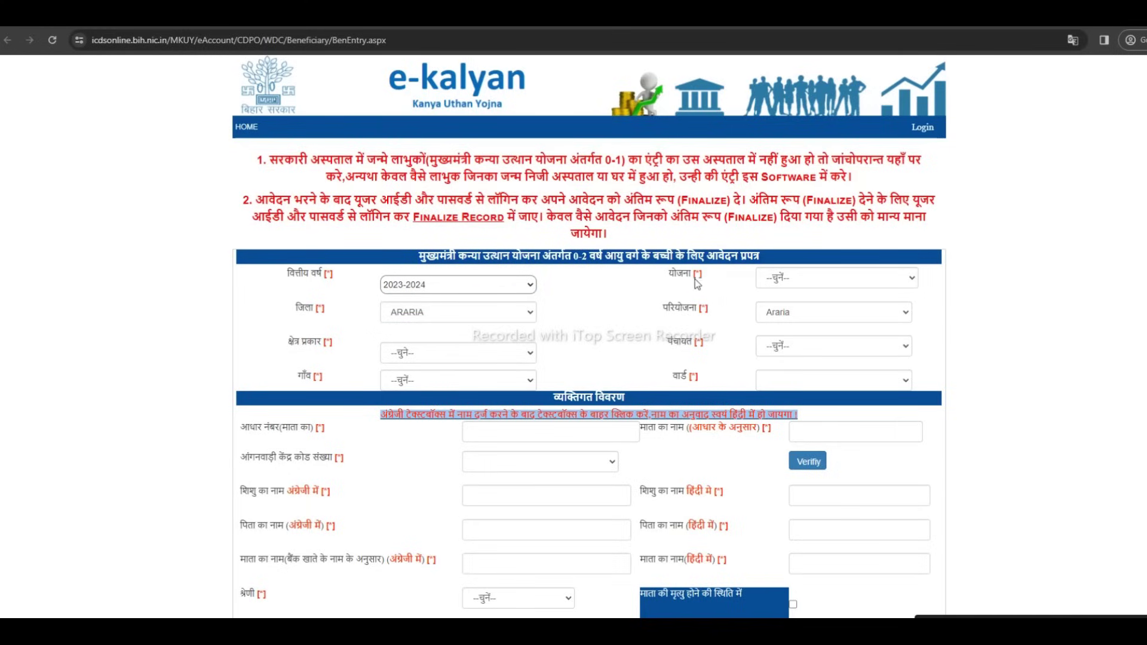
{"action": "left_click", "coordinate": [779, 278]}
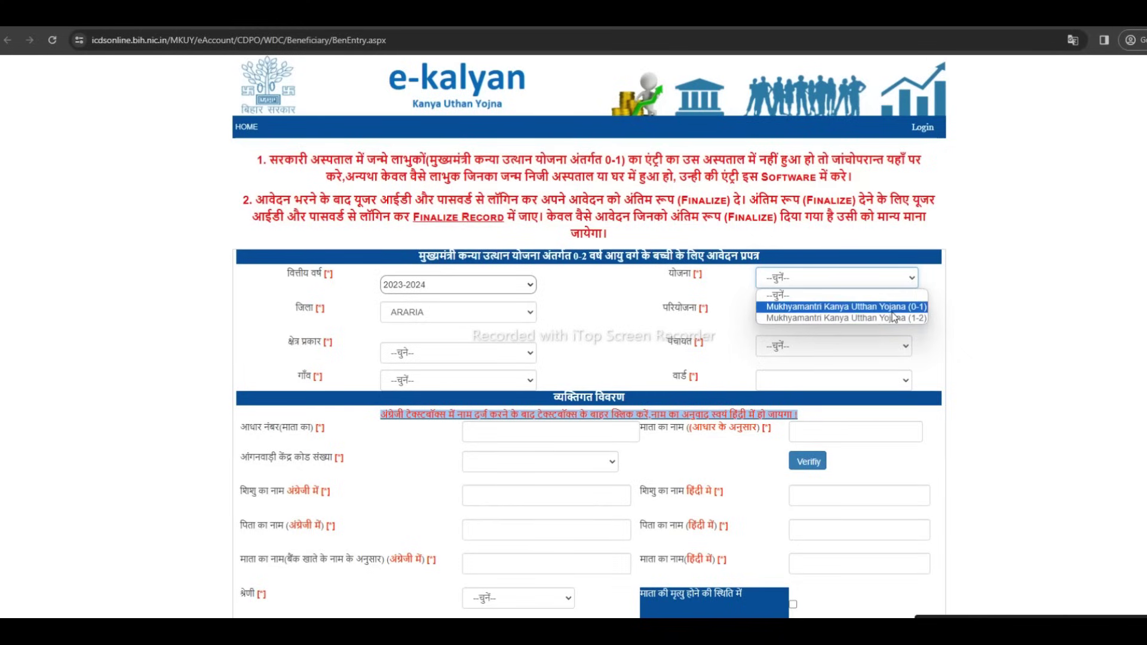
{"action": "left_click", "coordinate": [857, 319]}
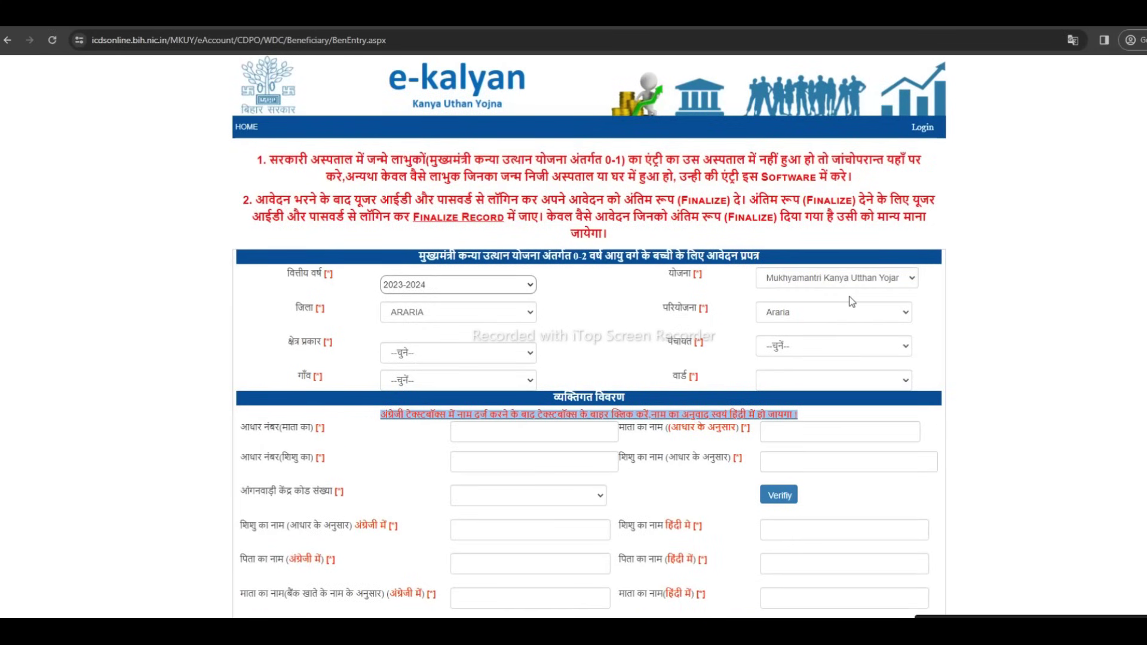
Choose GOPALGANJ as the district and Barauli as the project
{"action": "left_click", "coordinate": [418, 316]}
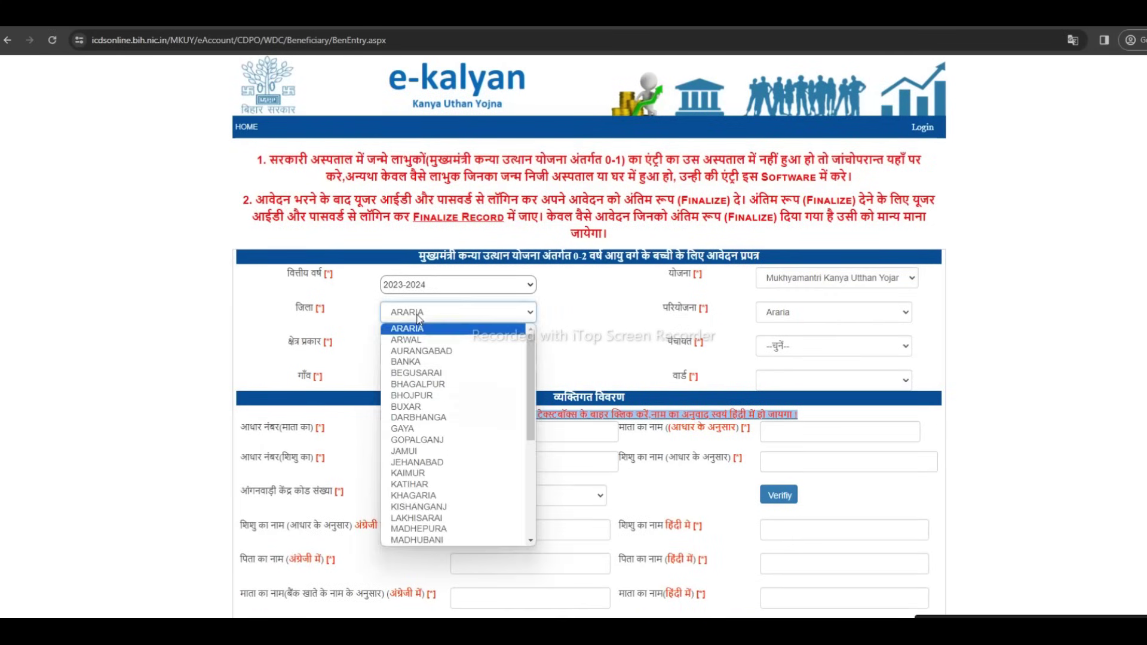
{"action": "left_click", "coordinate": [418, 439]}
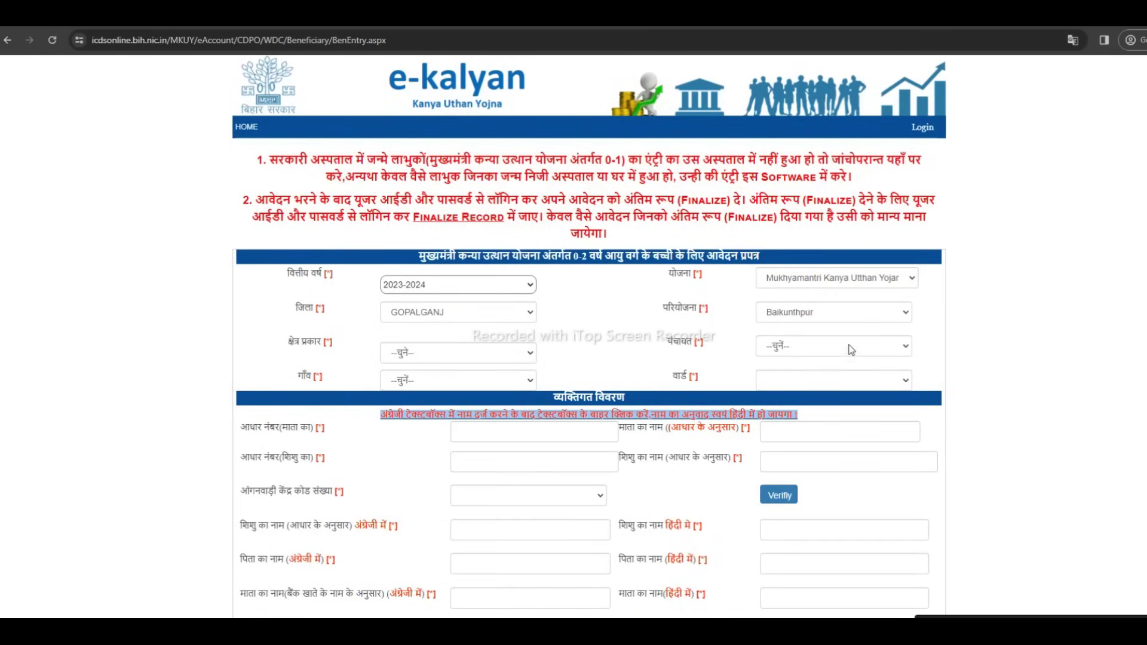
{"action": "left_click", "coordinate": [819, 316]}
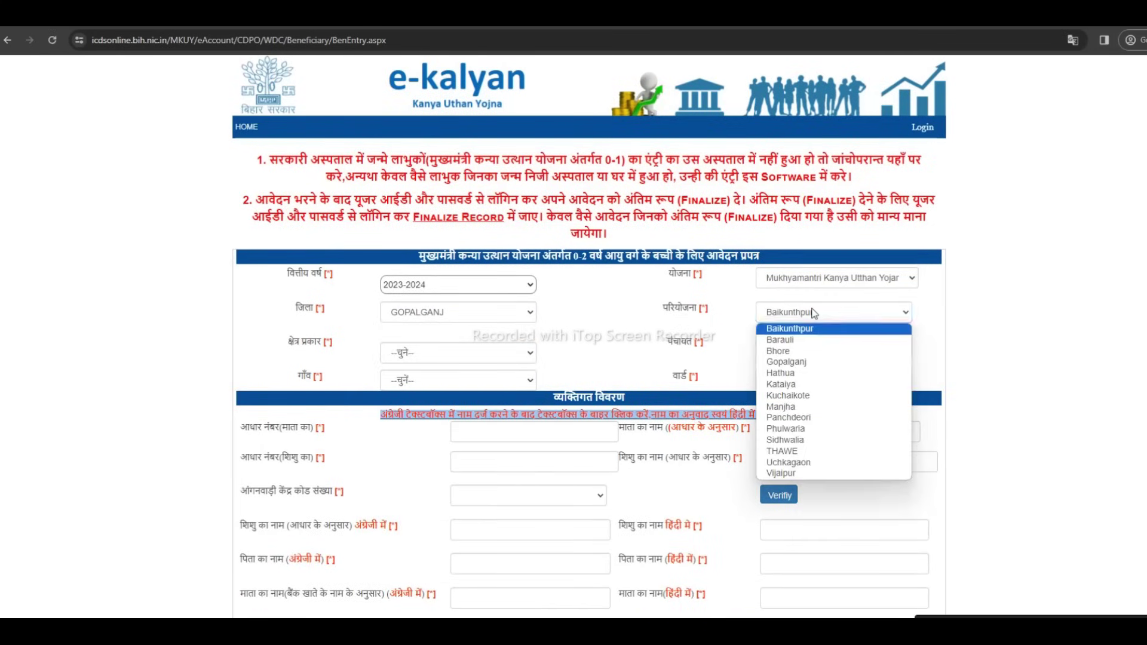
{"action": "left_click", "coordinate": [801, 341]}
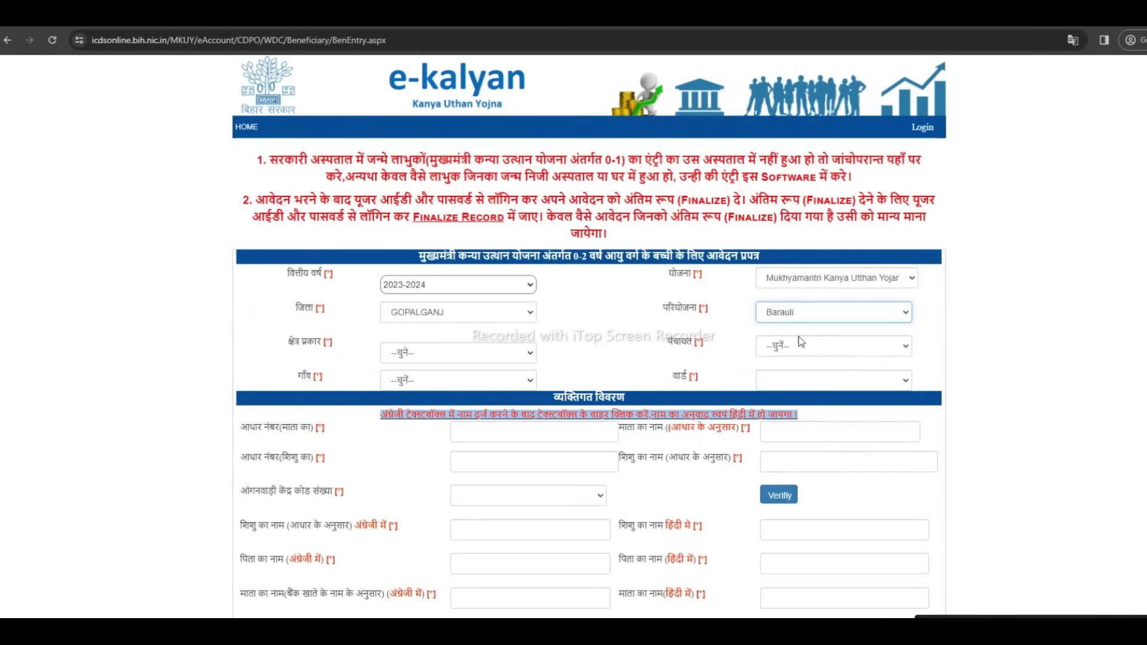
Set the area type to ग्रामीण (rural) and the panchayat to KAHLA
{"action": "left_click", "coordinate": [408, 357]}
{"action": "left_click", "coordinate": [401, 382]}
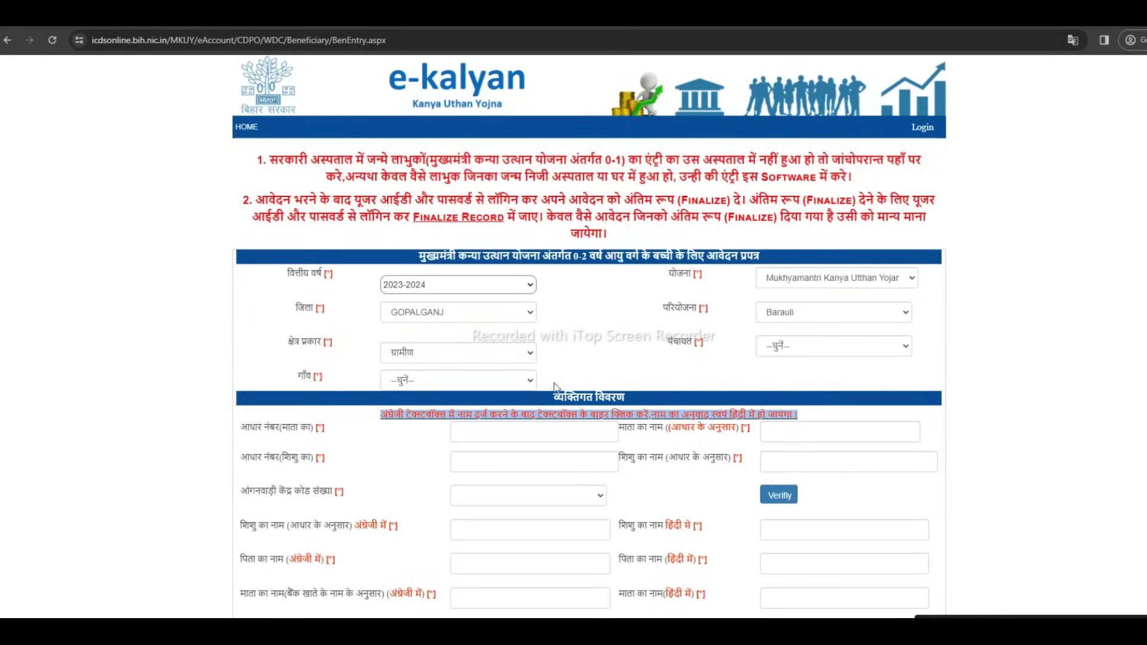
{"action": "left_click", "coordinate": [794, 357]}
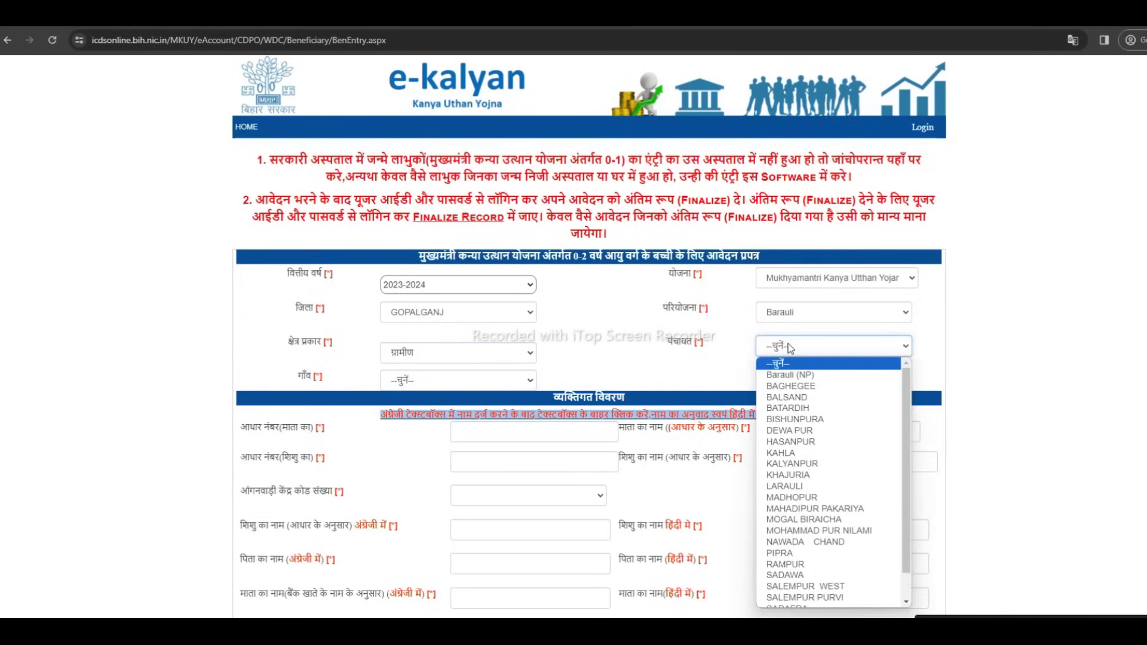
{"action": "left_click", "coordinate": [791, 454]}
Choose Kahla as the village and WARD-04 as the ward
{"action": "left_click", "coordinate": [425, 391]}
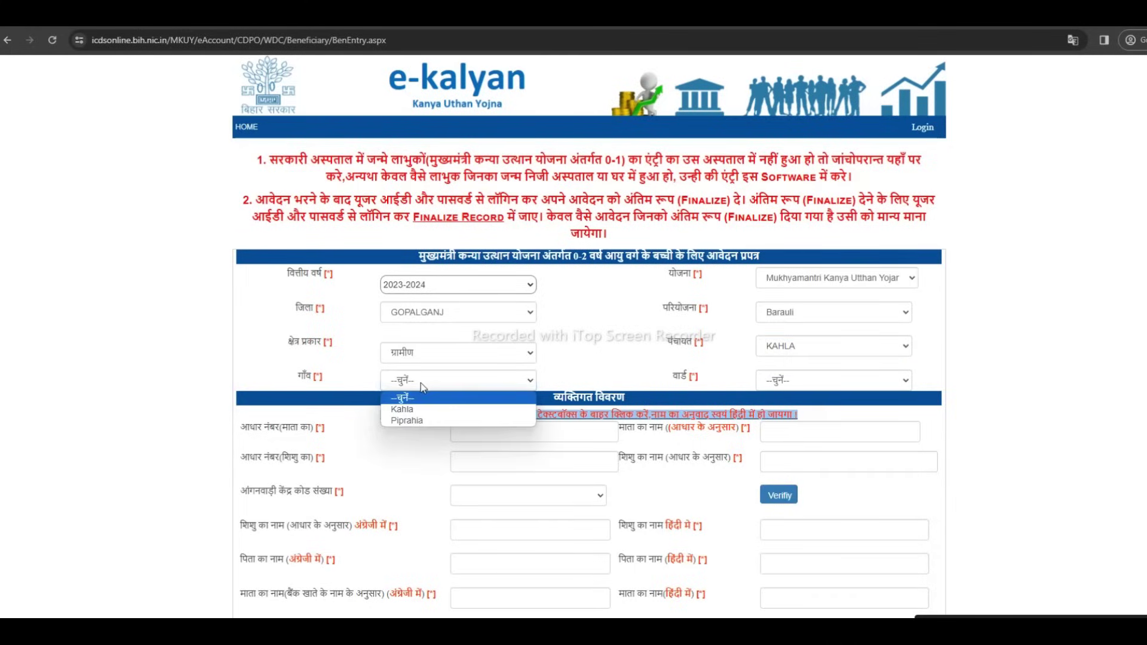
{"action": "left_click", "coordinate": [422, 411]}
{"action": "left_click", "coordinate": [794, 379]}
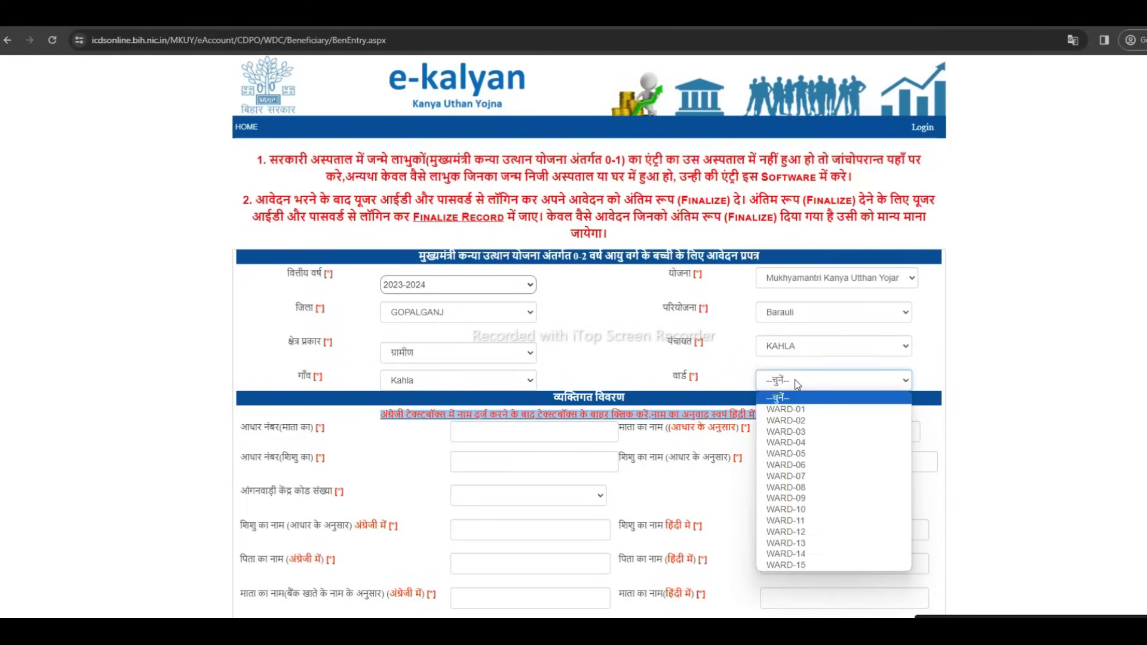
{"action": "left_click", "coordinate": [795, 442]}
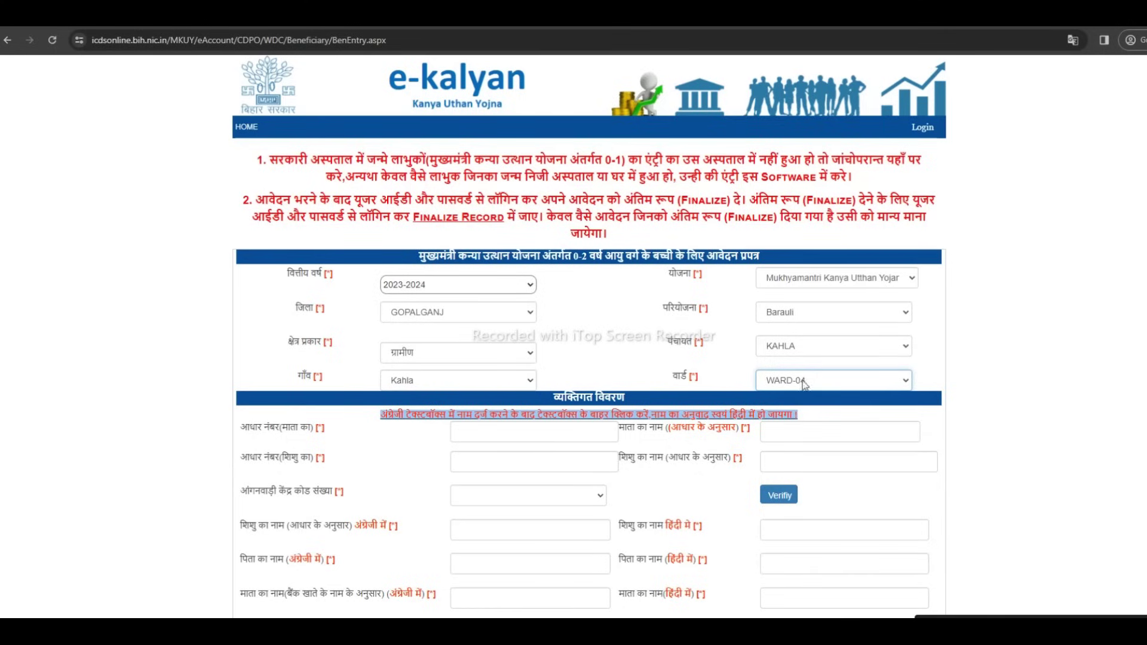
Switch the scheme to Mukhyamantri Kanya Utthan Yojana (0-1) to compare its fields, and set it back to (1-2)
{"action": "left_click", "coordinate": [826, 290]}
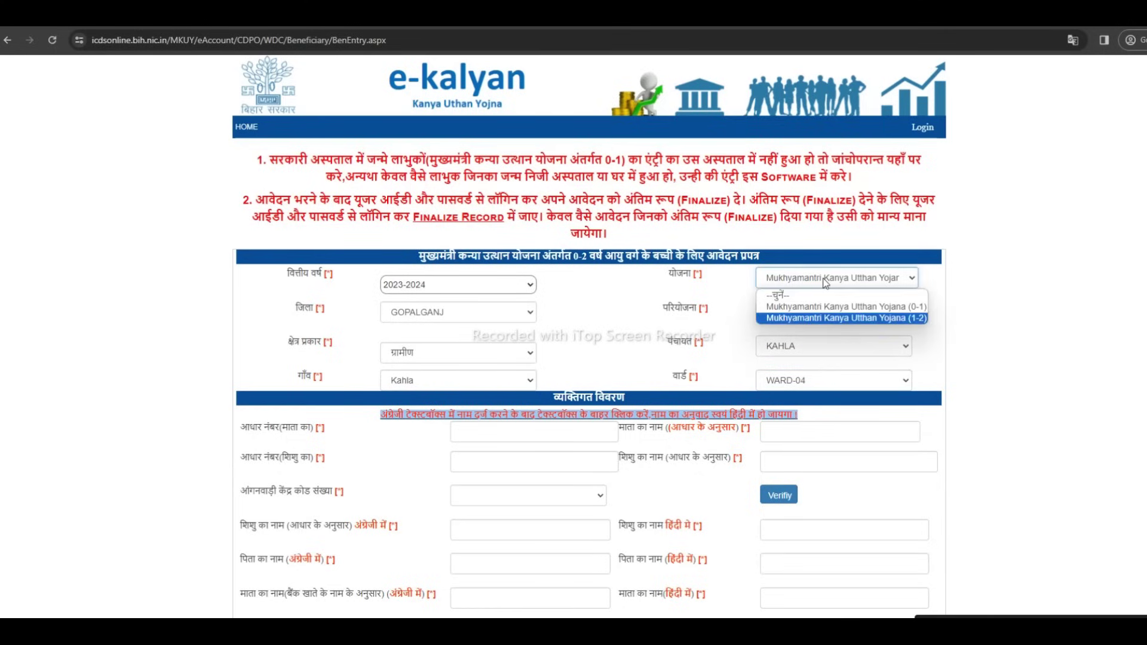
{"action": "left_click", "coordinate": [882, 308]}
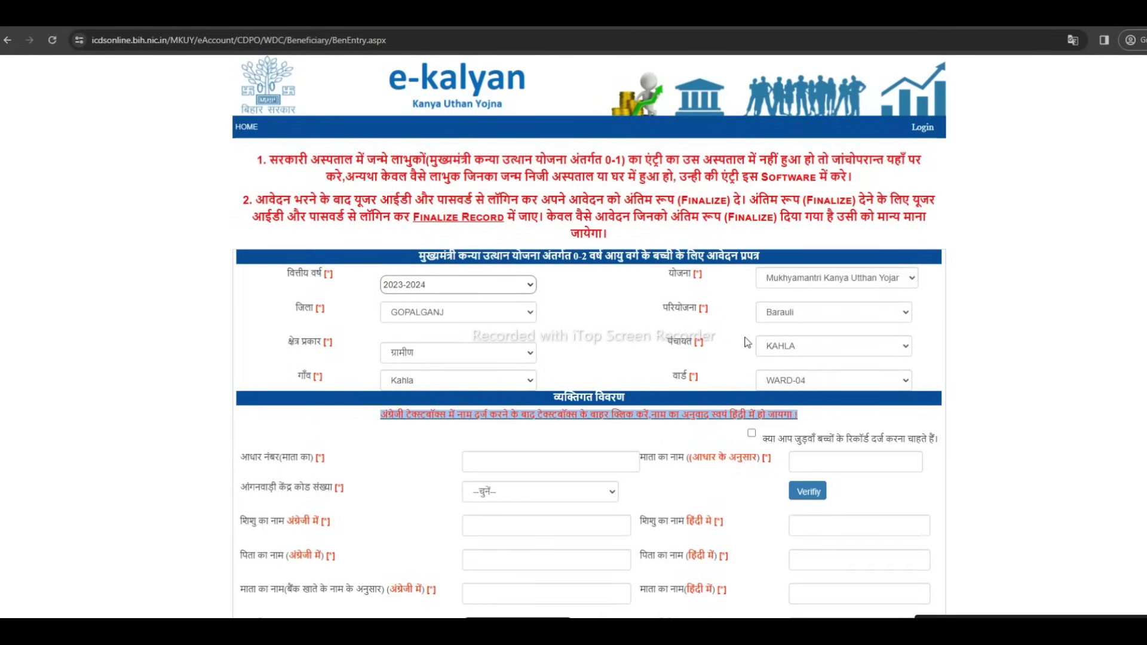
{"action": "left_click", "coordinate": [794, 277]}
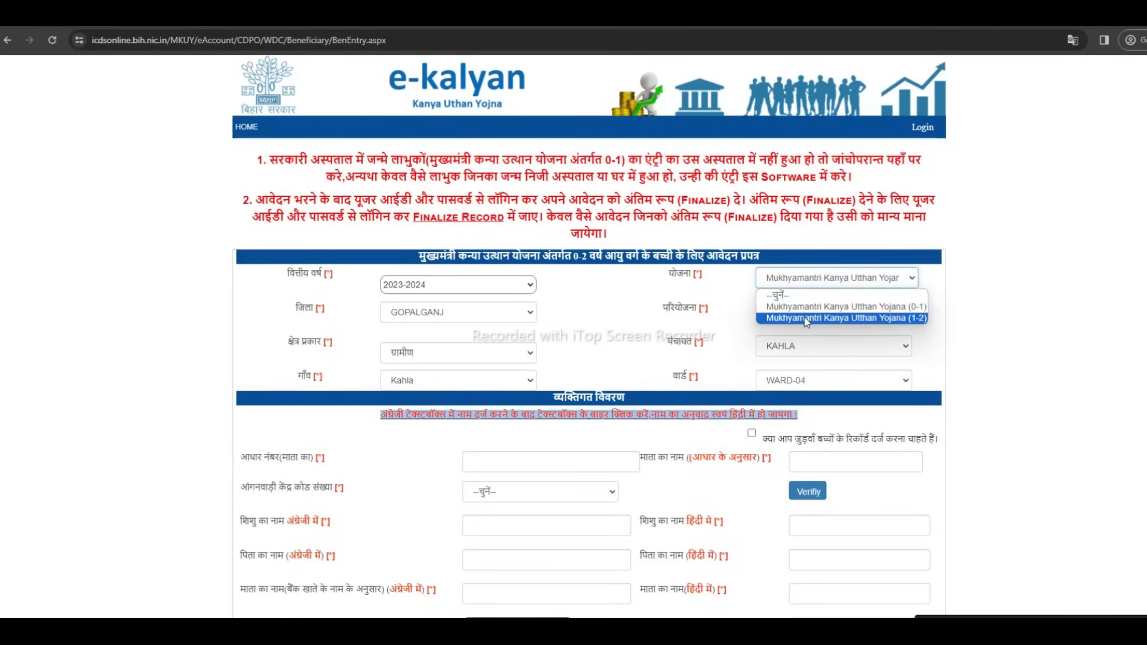
{"action": "left_click", "coordinate": [906, 321]}
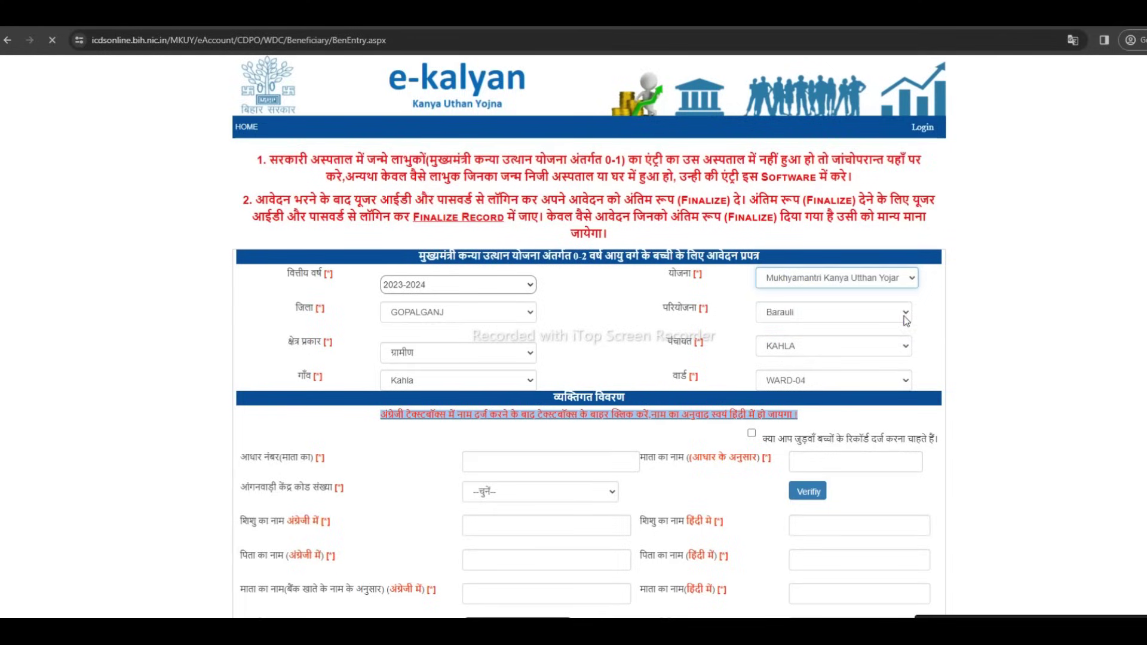
{"action": "scroll", "coordinate": [711, 404], "scroll_direction": "down", "scroll_amount": 5}
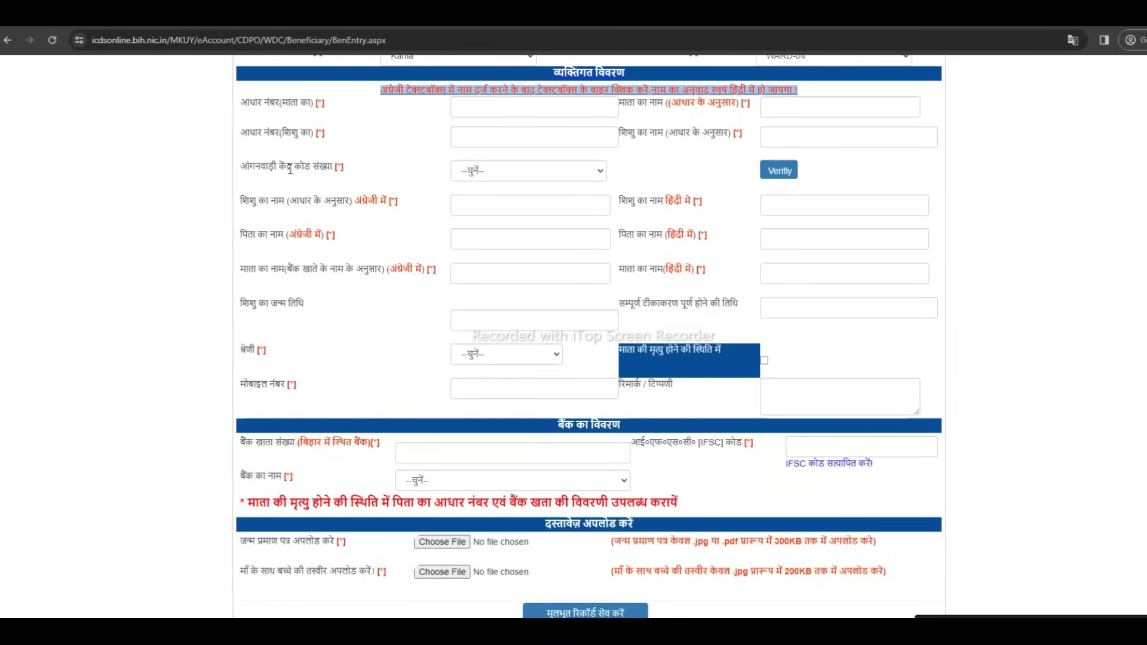
{"action": "left_click", "coordinate": [475, 173]}
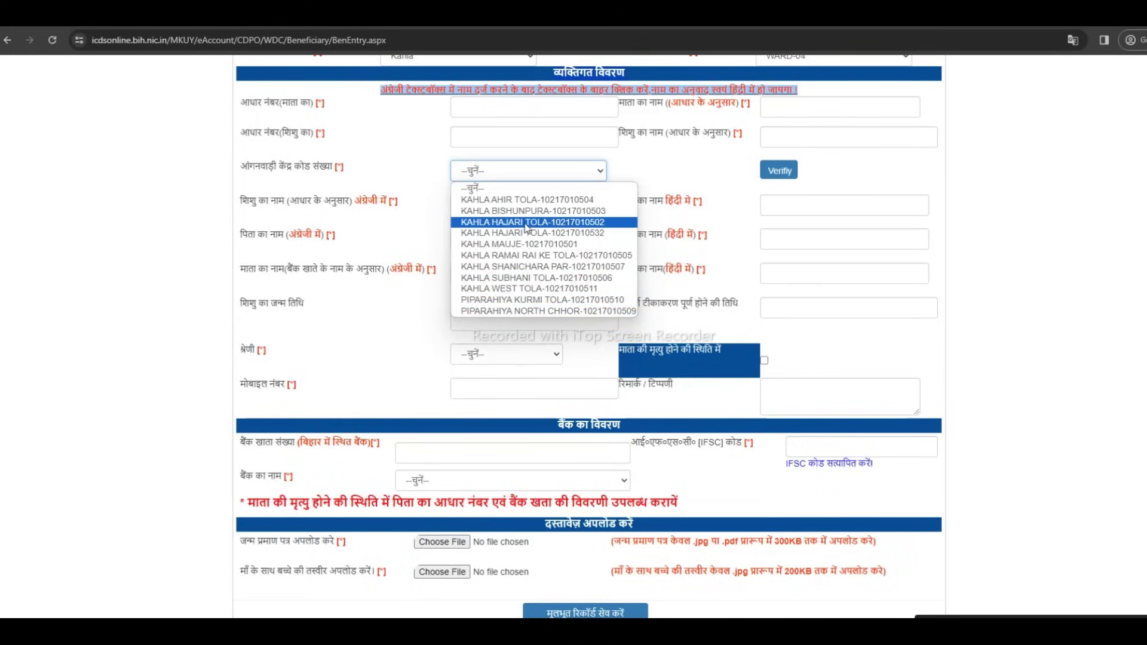
{"action": "left_click", "coordinate": [532, 255]}
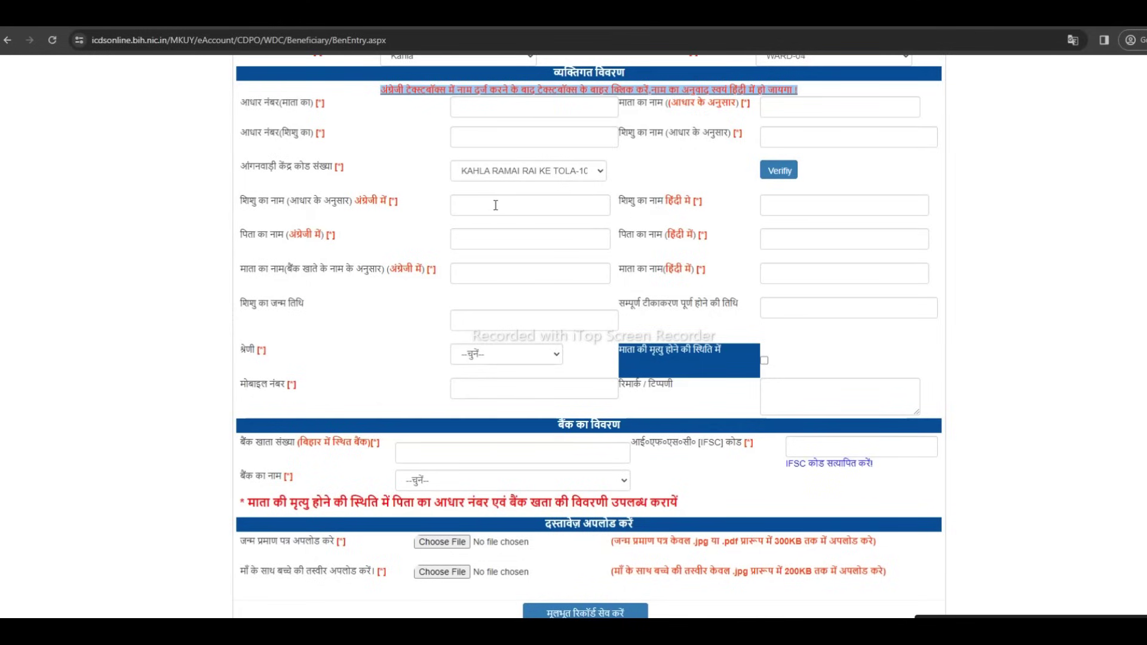
Set the category to EBC in the personal details
{"action": "left_click", "coordinate": [778, 210]}
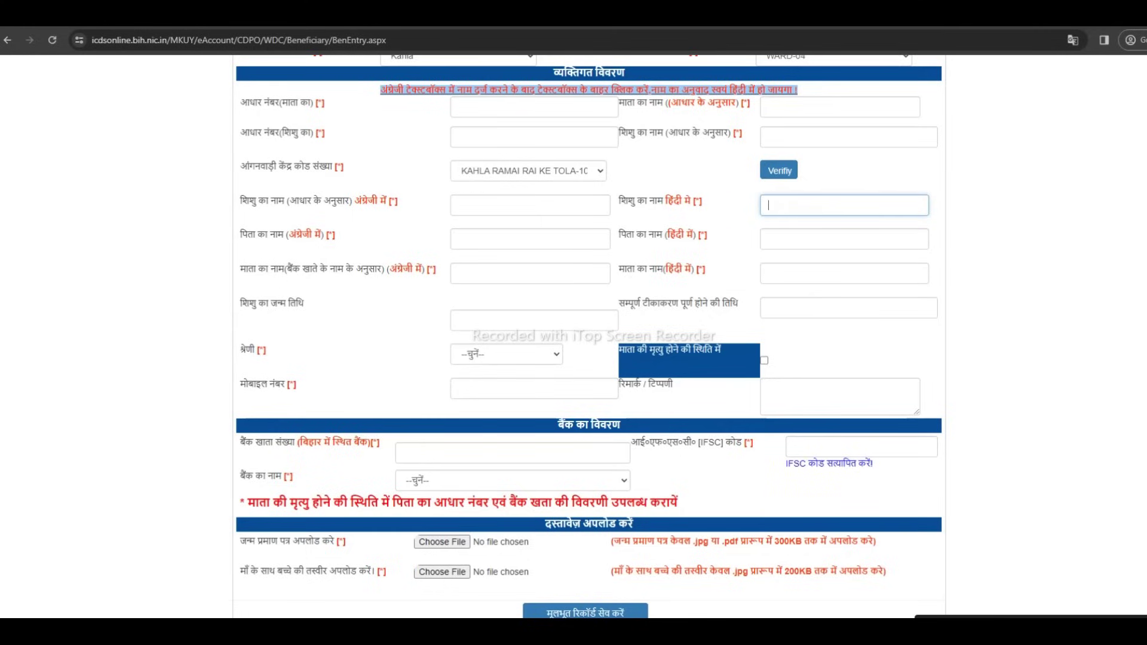
{"action": "key", "text": "super+space"}
{"action": "left_click", "coordinate": [494, 356]}
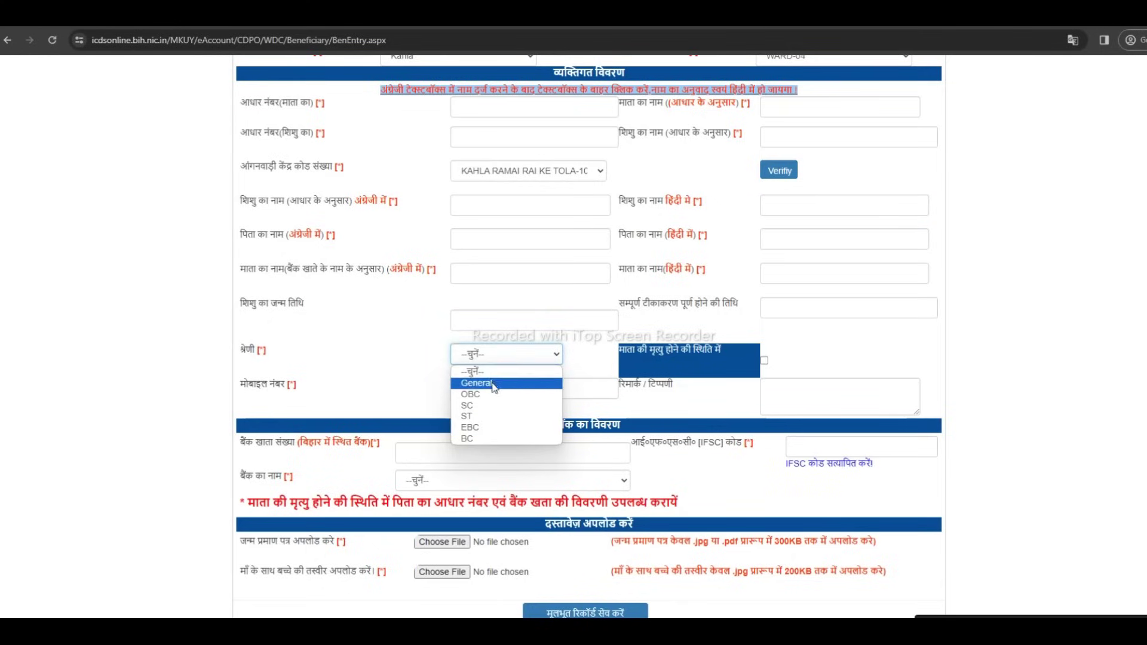
{"action": "left_click", "coordinate": [494, 428]}
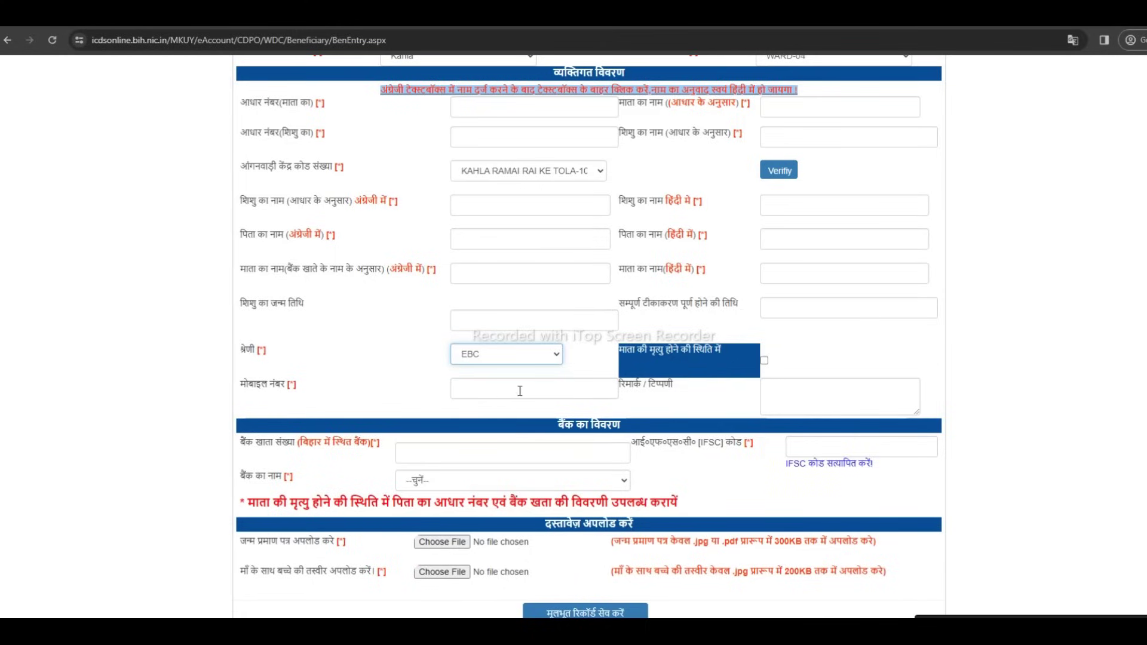
Review the remarks field, the bank details section and the note on the mother's death
{"action": "left_click", "coordinate": [786, 390]}
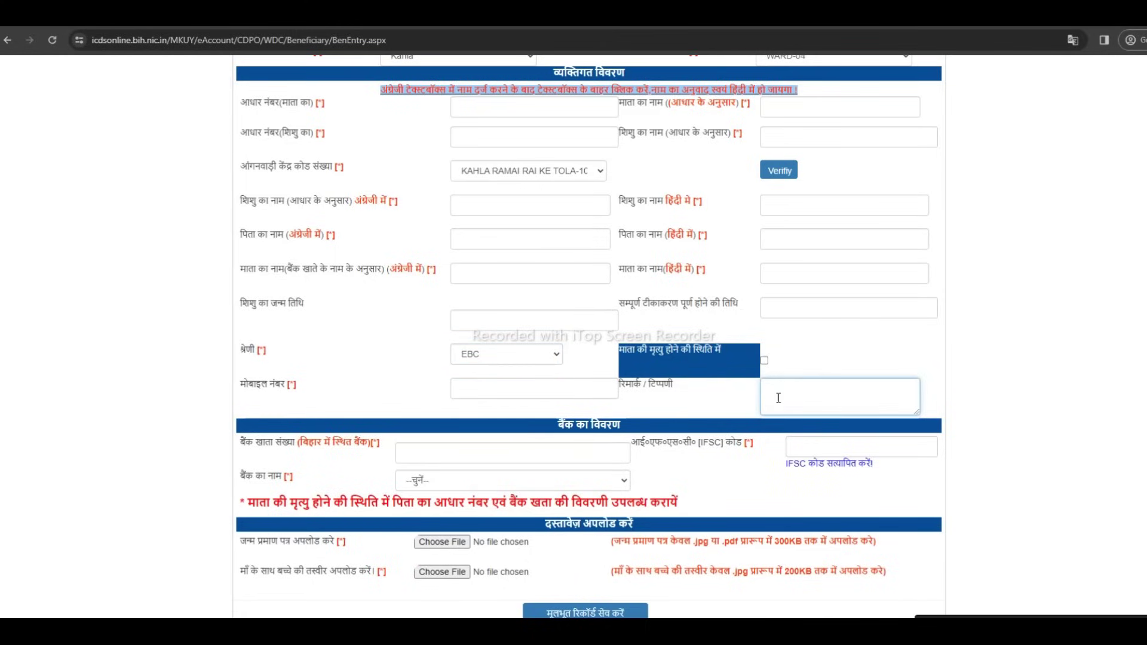
{"action": "left_click", "coordinate": [560, 436]}
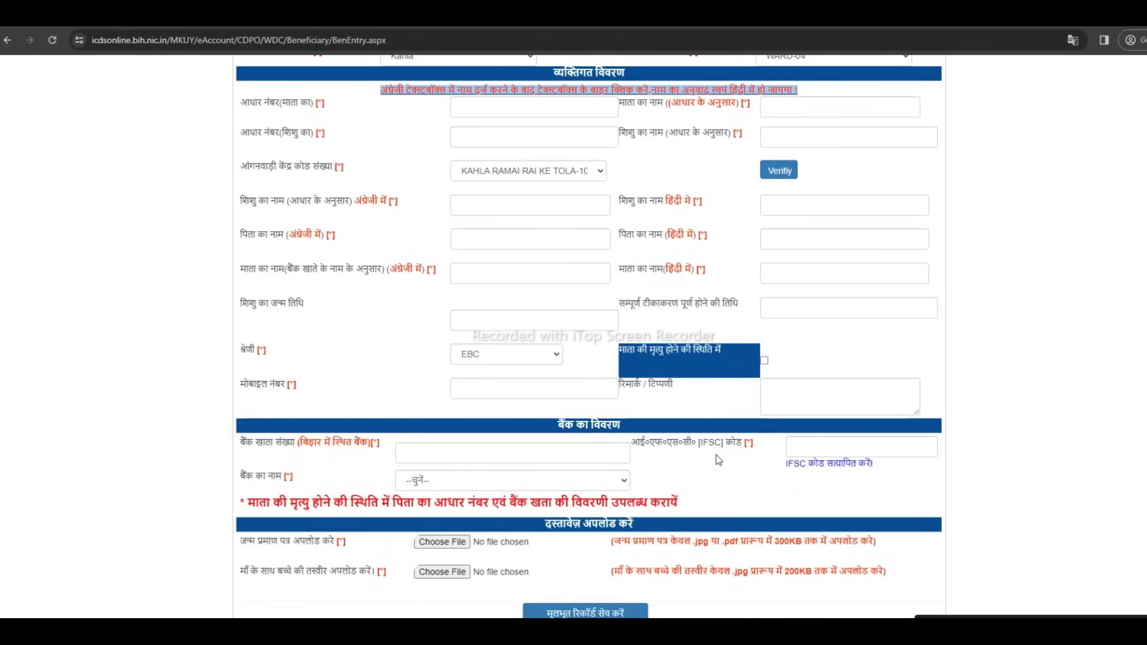
{"action": "left_click", "coordinate": [446, 479]}
{"action": "left_click", "coordinate": [651, 485]}
{"action": "left_click_drag", "start_coordinate": [248, 504], "coordinate": [680, 504]}
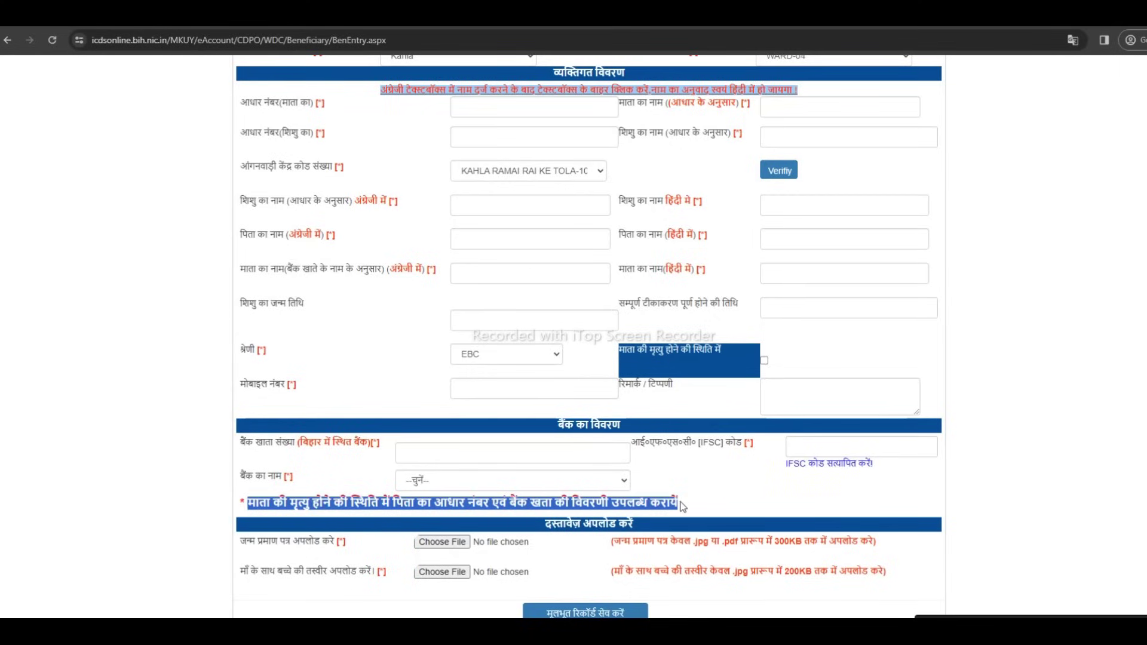
{"action": "left_click", "coordinate": [733, 505]}
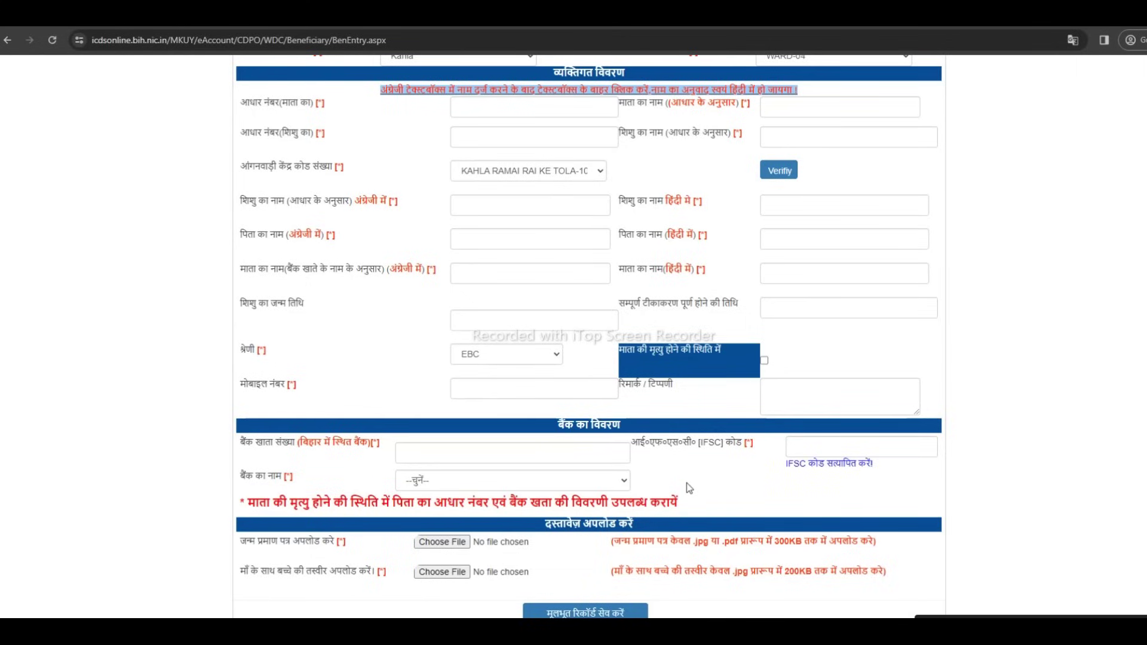
Review the upload requirements and file size limits for the birth certificate and the mother-and-child photo
{"action": "left_click_drag", "start_coordinate": [245, 541], "coordinate": [338, 542]}
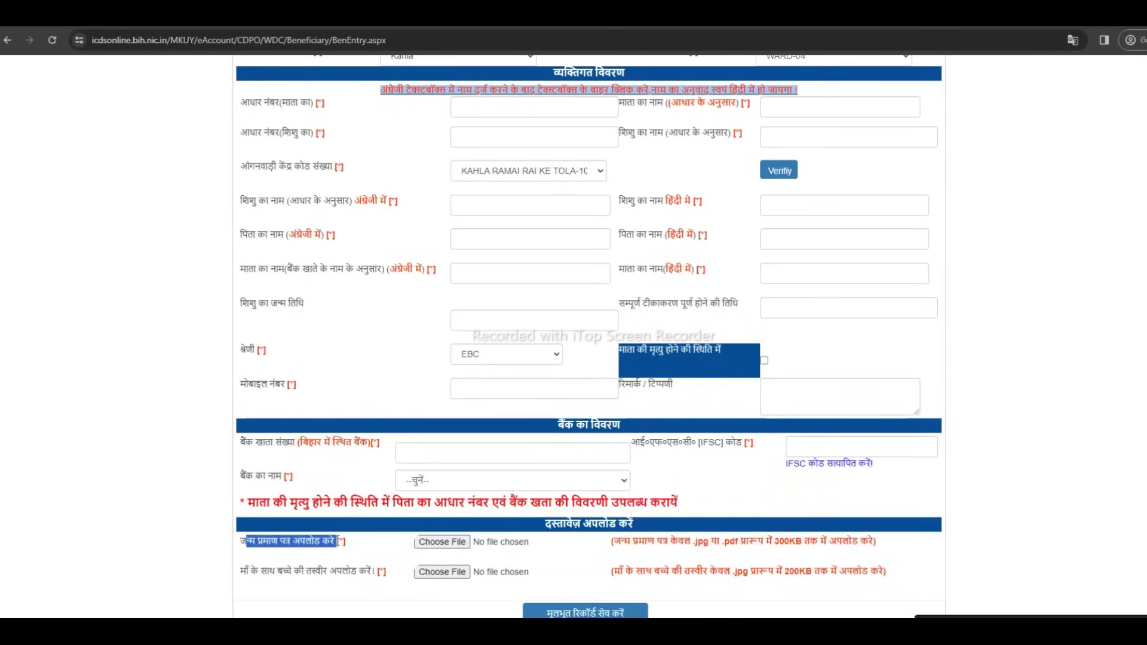
{"action": "left_click", "coordinate": [777, 542]}
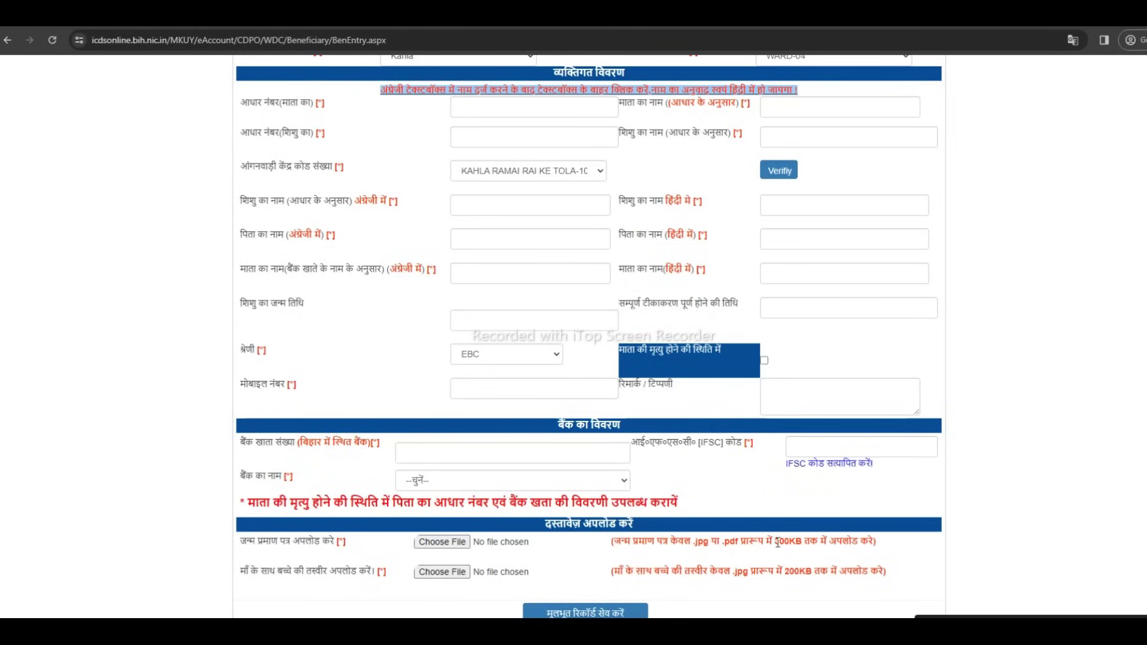
{"action": "double_click", "coordinate": [777, 542]}
{"action": "left_click", "coordinate": [893, 547]}
{"action": "left_click_drag", "start_coordinate": [243, 573], "coordinate": [371, 572]}
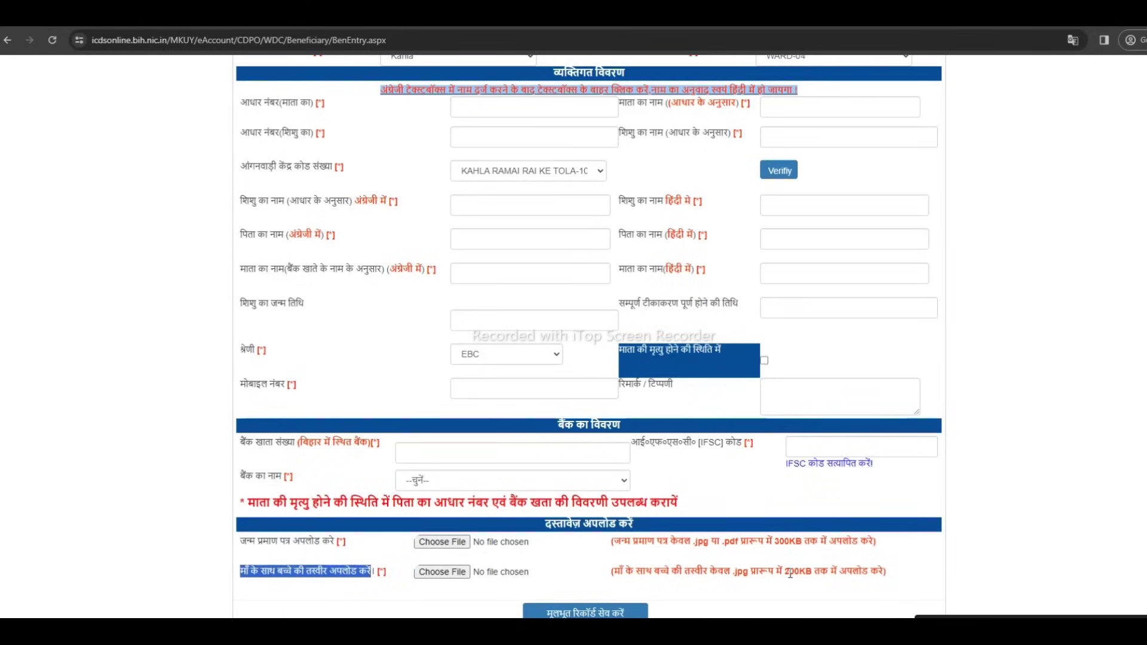
{"action": "left_click_drag", "start_coordinate": [790, 573], "coordinate": [822, 572]}
{"action": "left_click", "coordinate": [860, 573]}
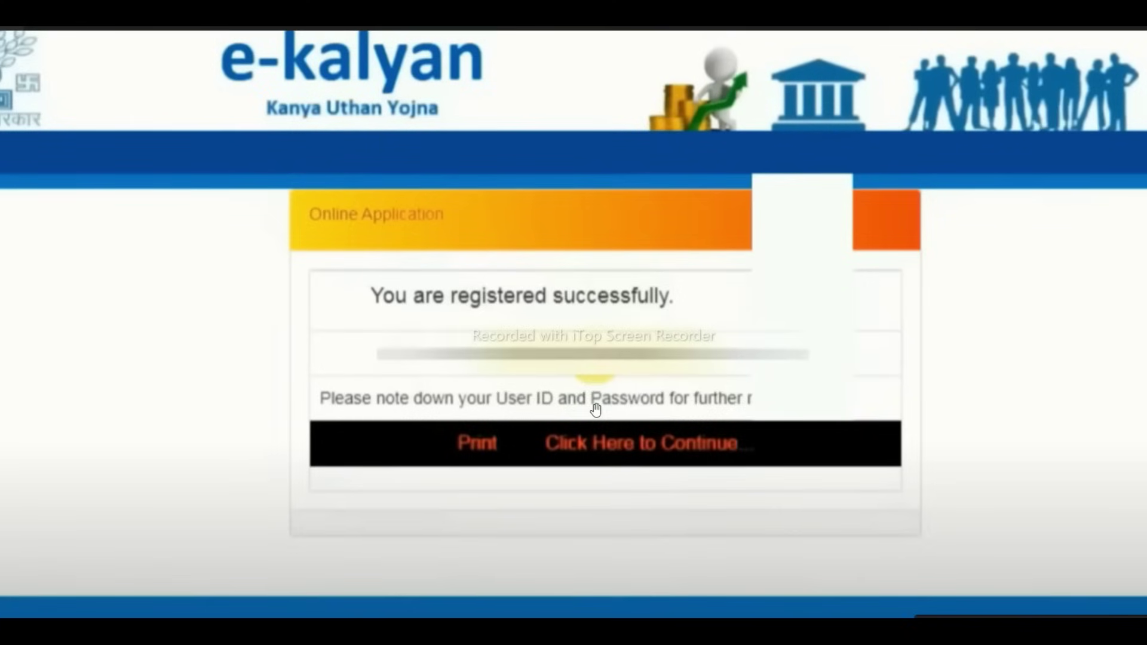
Continue from the registration confirmation and proceed to finalize the record on the final submission page
{"action": "left_click", "coordinate": [653, 445]}
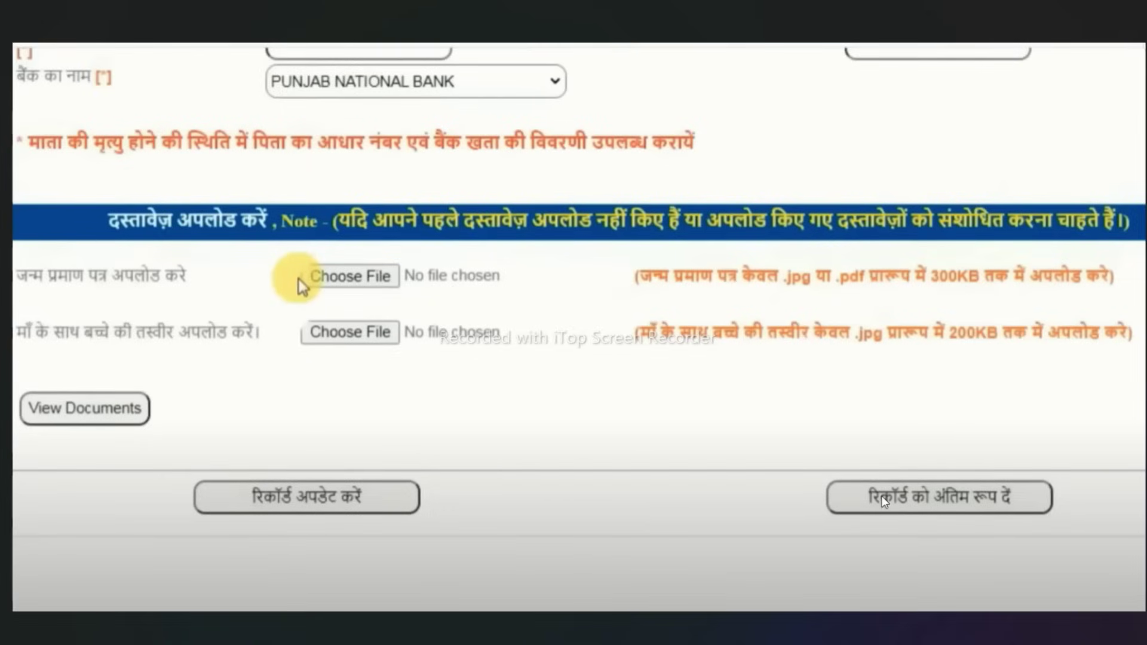
{"action": "left_click", "coordinate": [949, 497]}
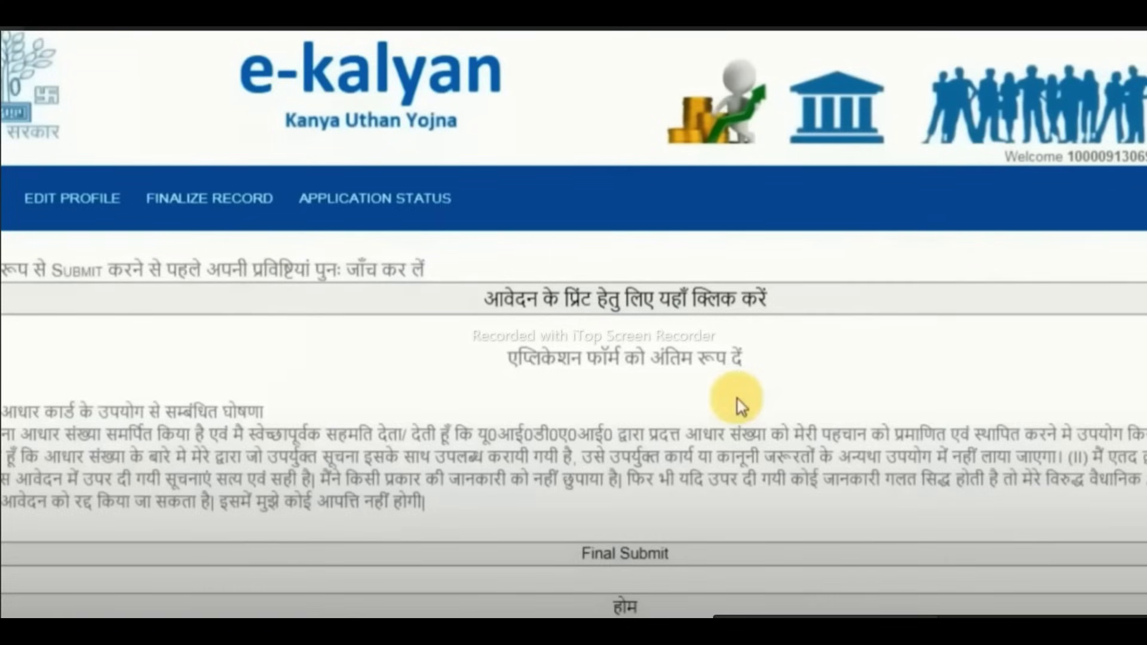
{"action": "mouse_move", "coordinate": [663, 529]}
{"action": "left_mouse_down"}
{"action": "mouse_move", "coordinate": [565, 548]}
{"action": "mouse_move", "coordinate": [622, 527]}
{"action": "left_mouse_up"}
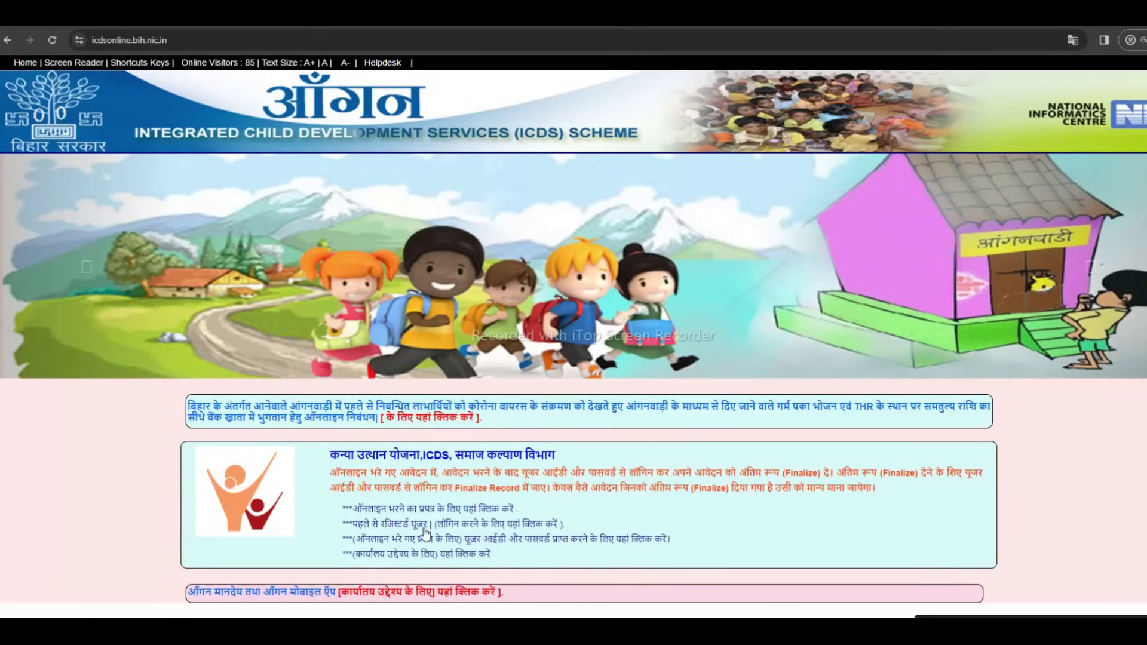
View the login page for registered users and return to the ICDS portal's home page
{"action": "left_click", "coordinate": [502, 523]}
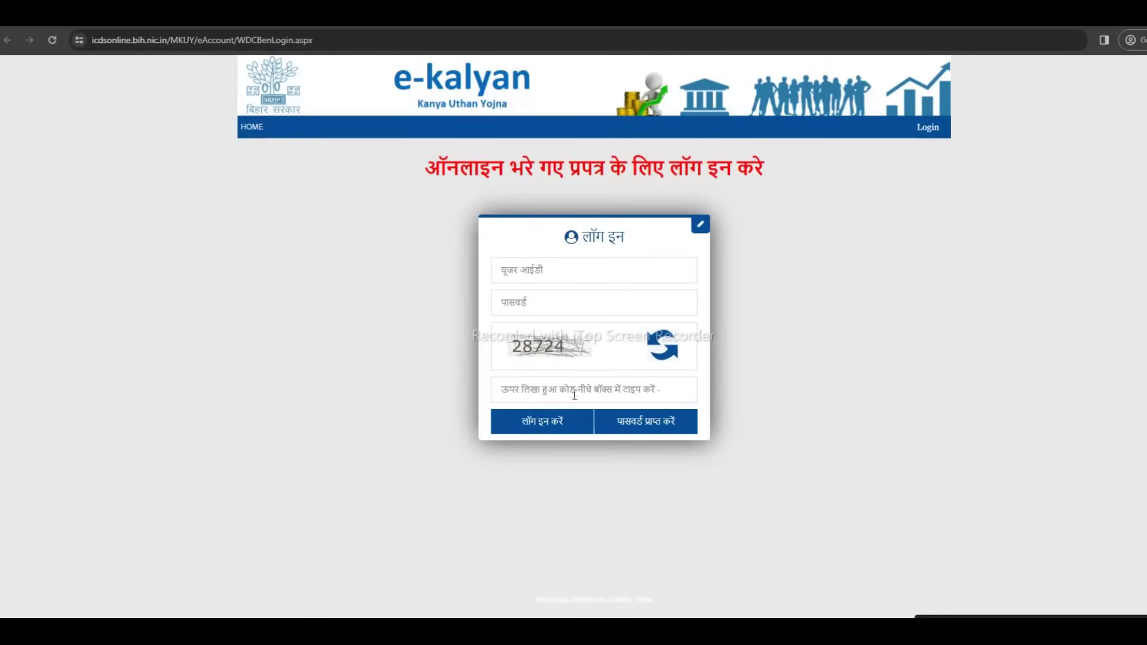
{"action": "left_click", "coordinate": [578, 78]}
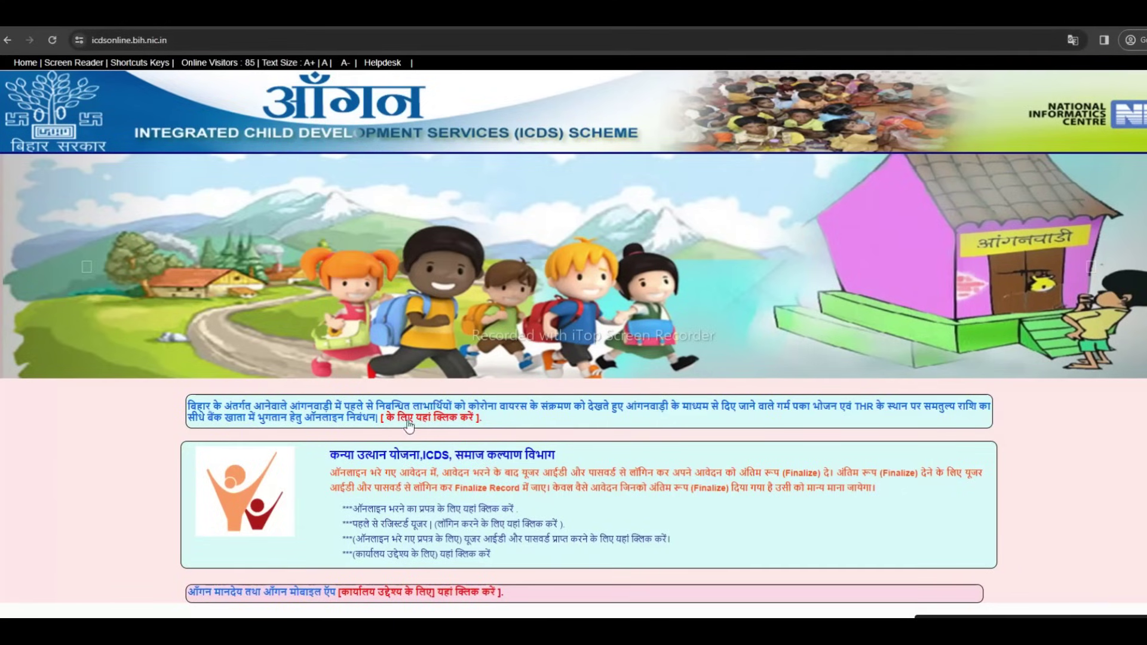